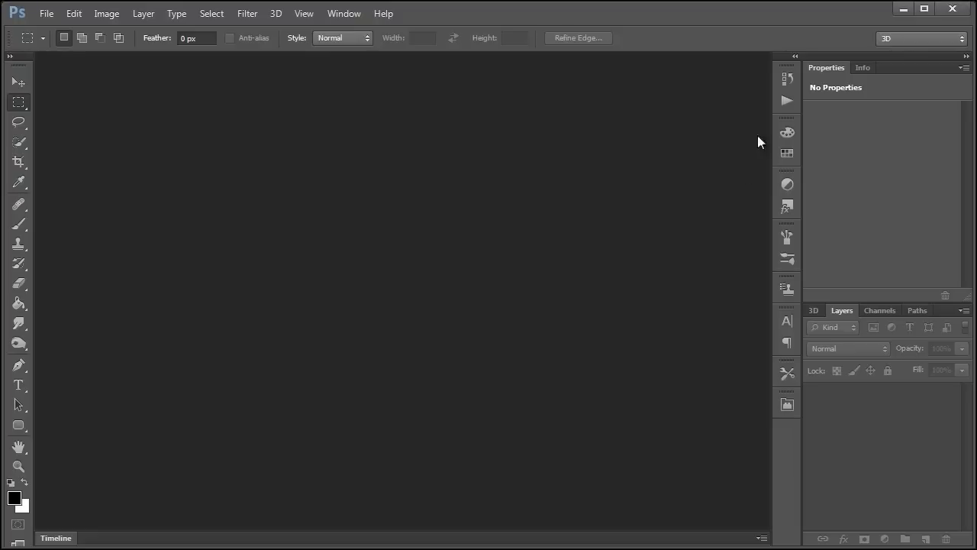
Open the Actions, Color and Swatches panels from the dock, leaving Swatches visible
click(792, 98)
click(788, 134)
click(788, 154)
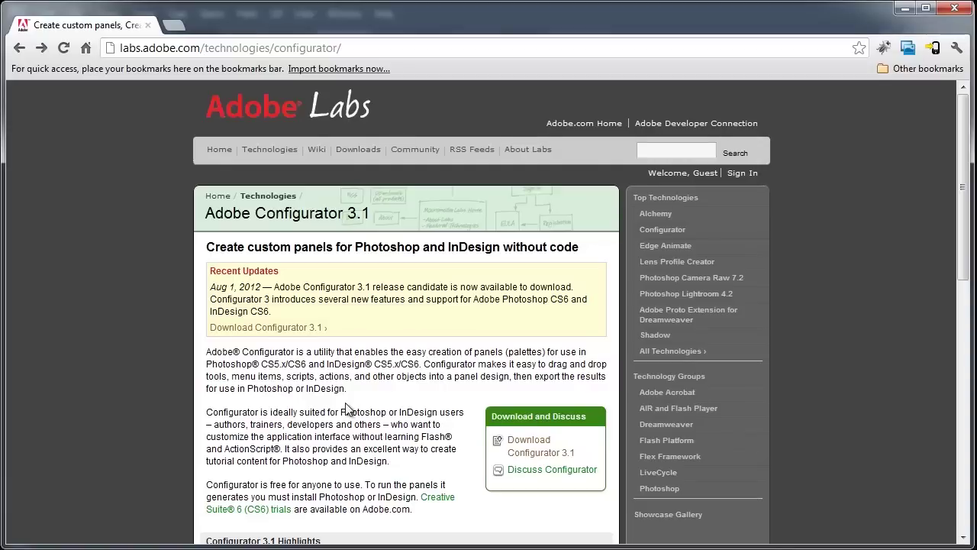
Go to the Configurator 3.1 download page and scroll down to the Mac and Windows installers
click(522, 463)
scroll(270, 405, down, 5)
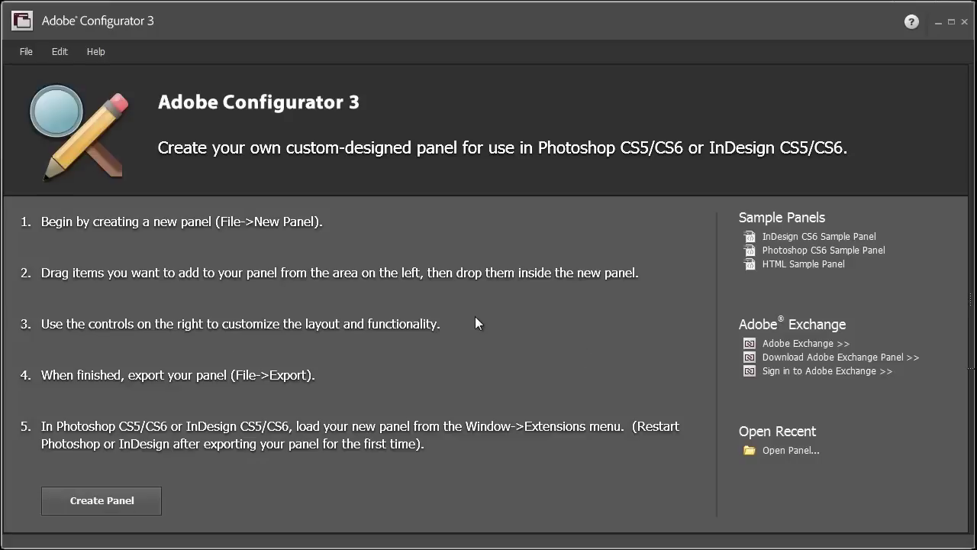
Create a new panel named 'PTC' targeting Photoshop CS6
click(133, 499)
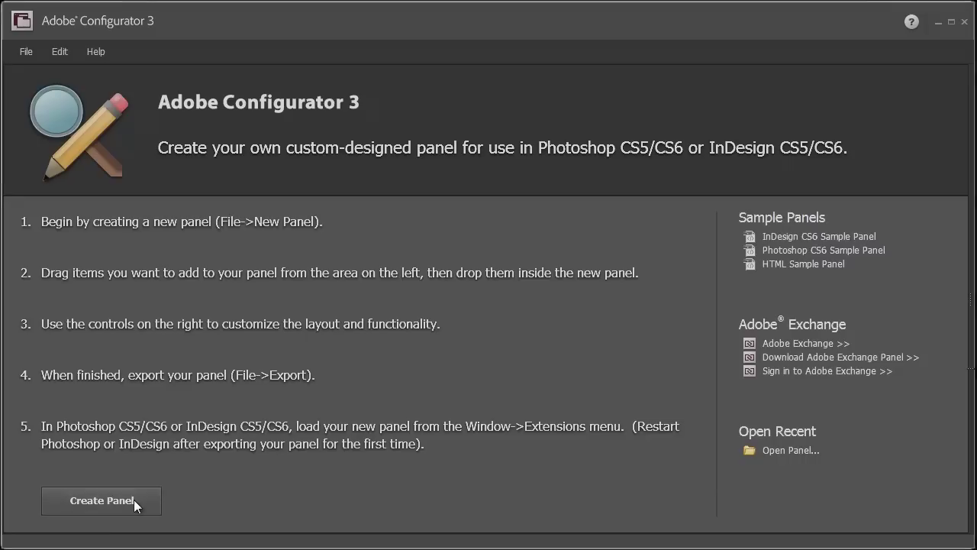
drag(464, 259, 383, 263)
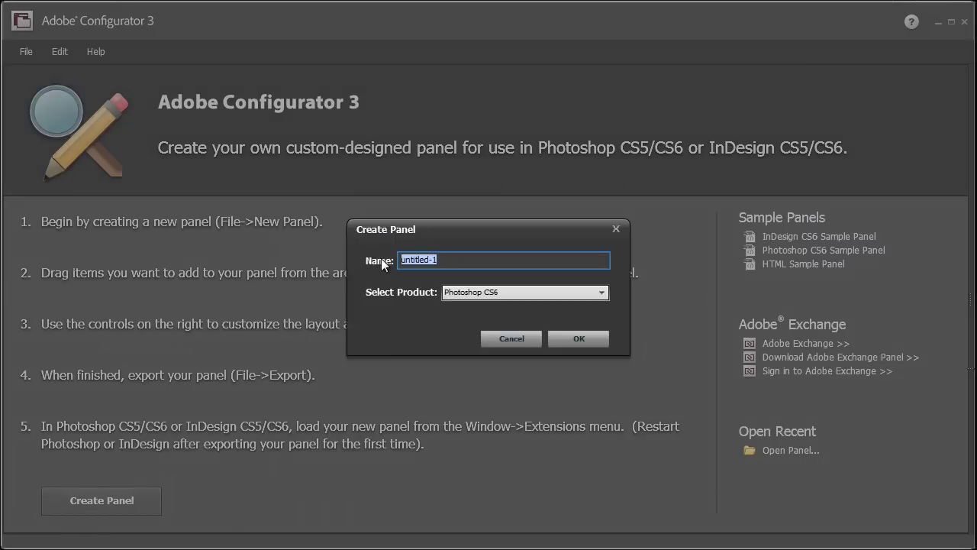
text(PTC)
click(498, 297)
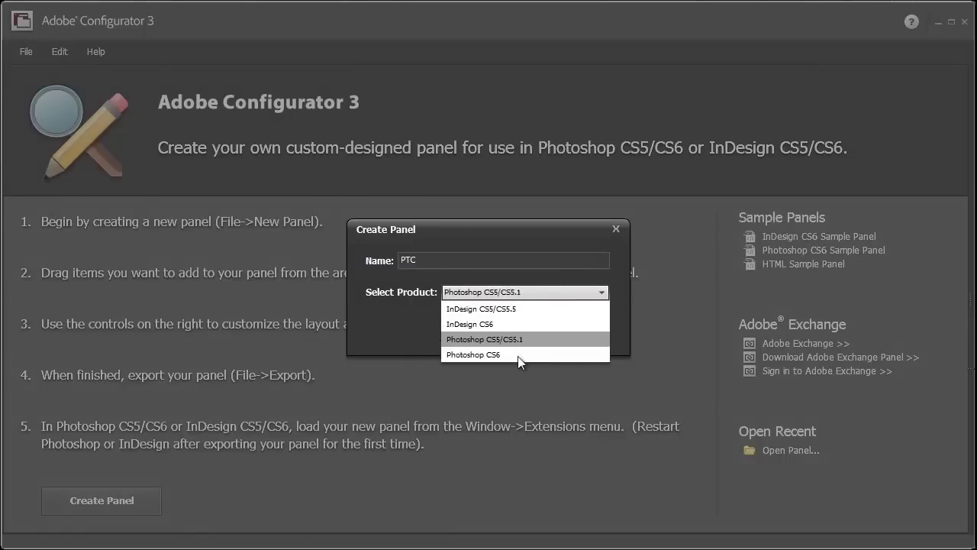
click(516, 354)
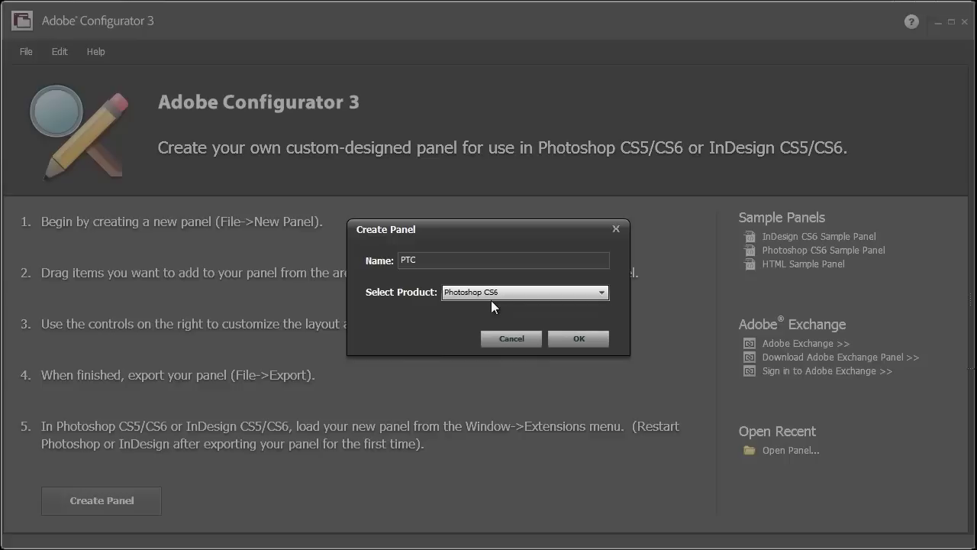
click(585, 340)
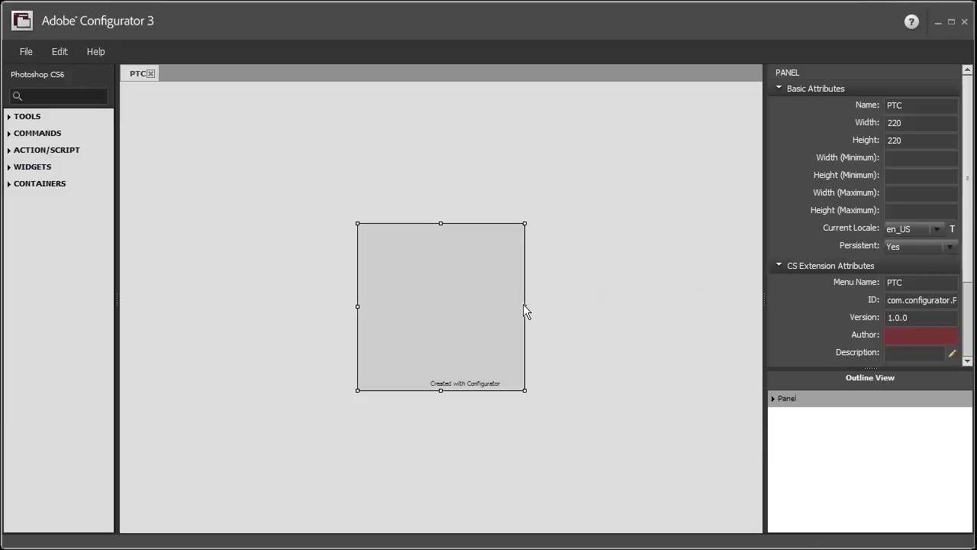
Resize the panel to 336 × 140 and delete the 'Created with Configurator' watermark
drag(524, 309, 569, 306)
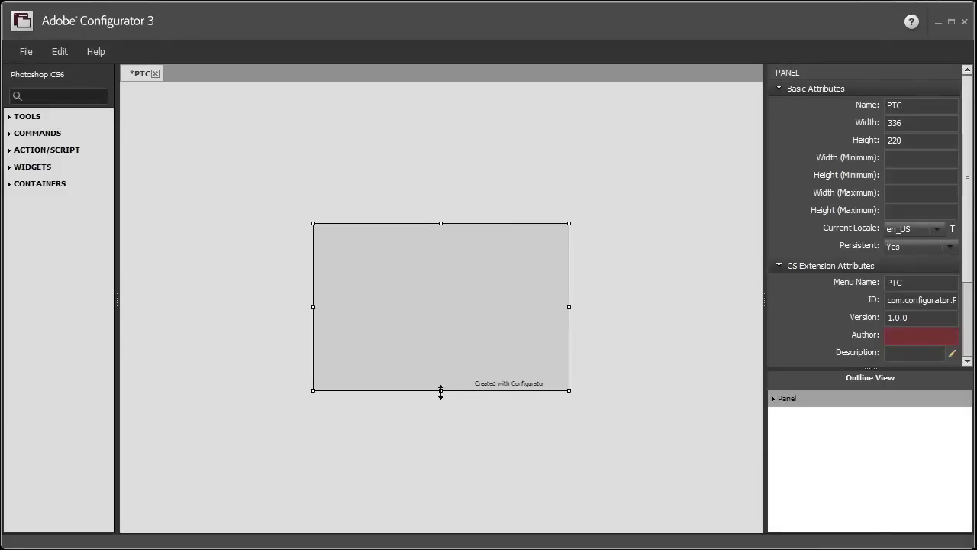
drag(441, 389, 443, 361)
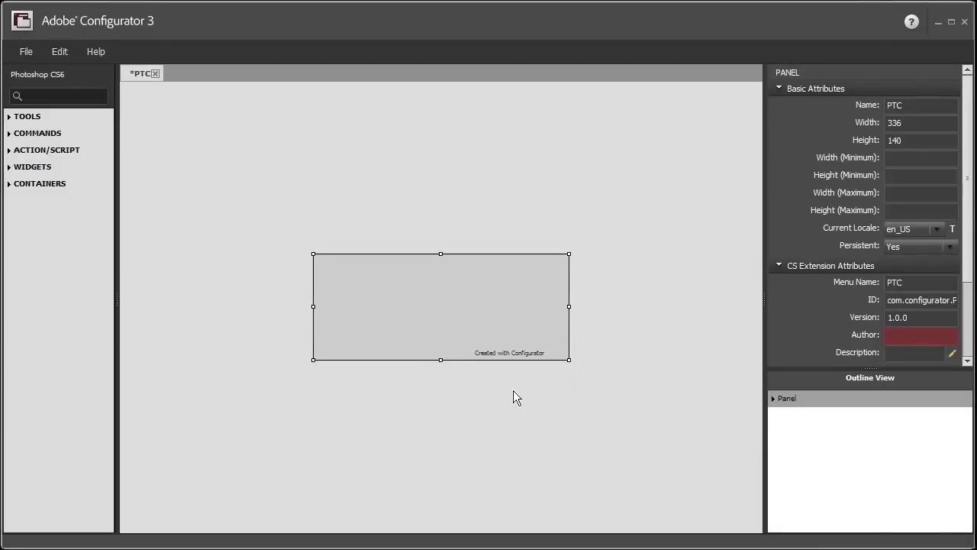
click(501, 354)
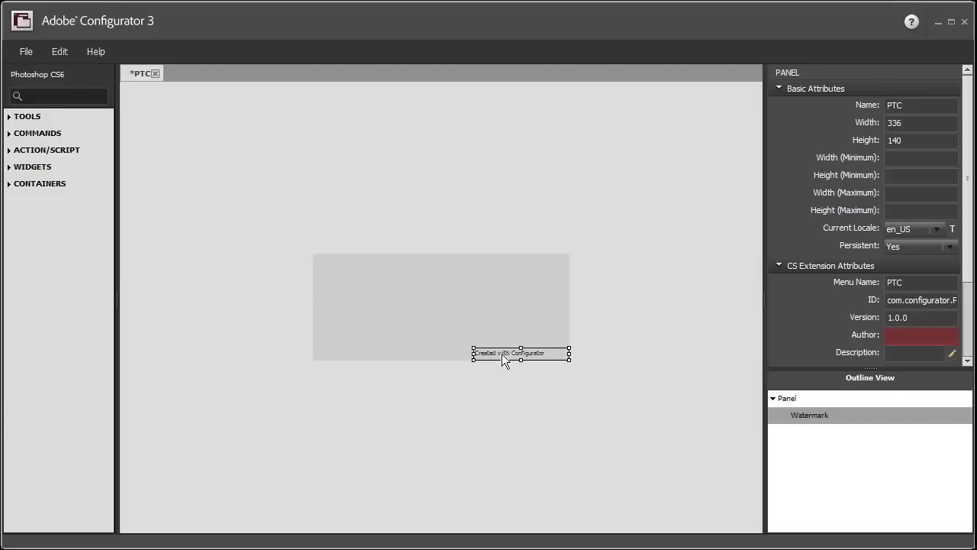
key(Delete)
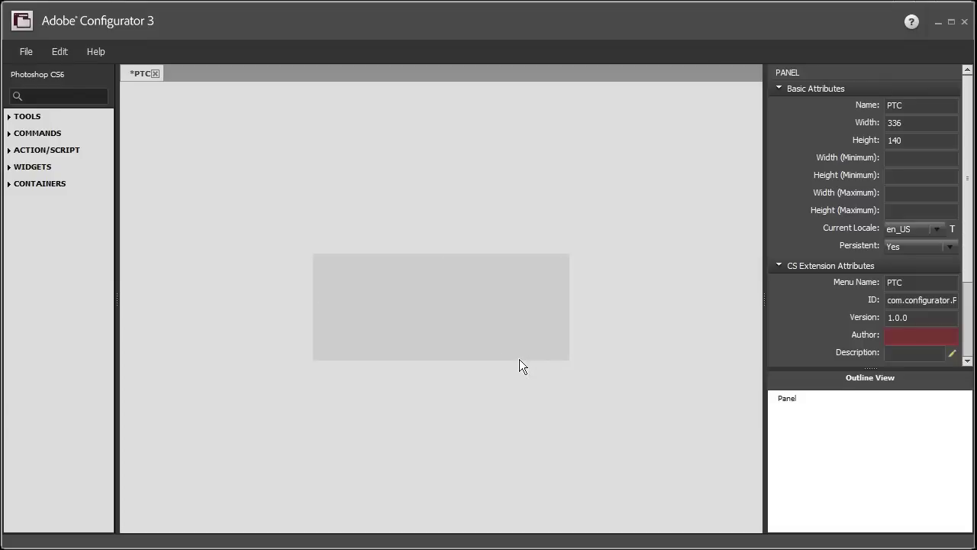
Add Move, Rectangular Marquee, Lasso, Polygonal Lasso, Crop, Eyedropper, Dodge and Burn tools in a row
click(9, 118)
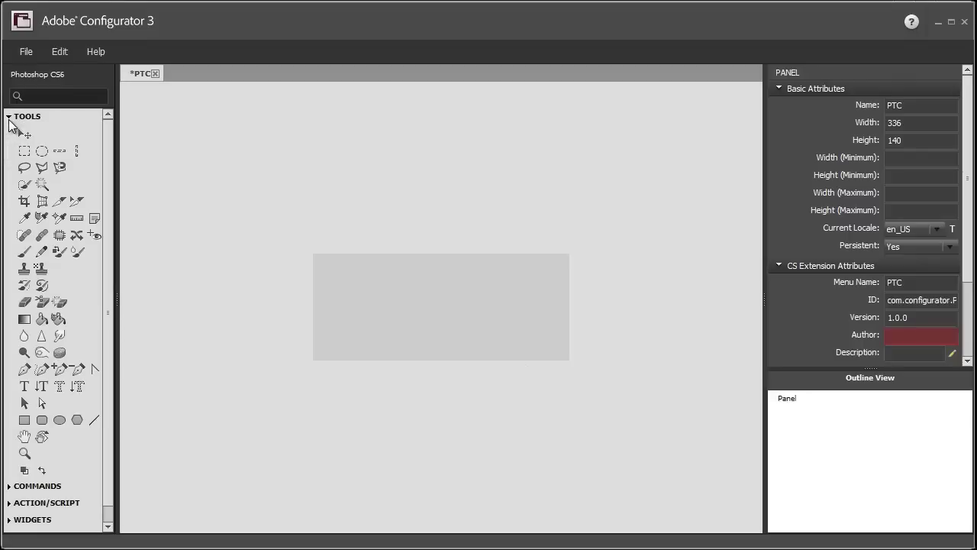
drag(23, 135, 333, 275)
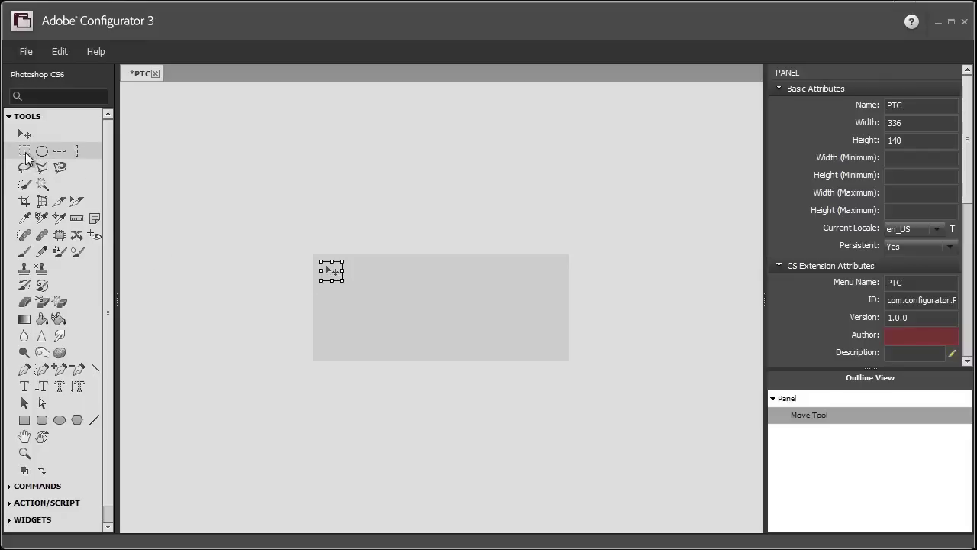
drag(24, 151, 355, 268)
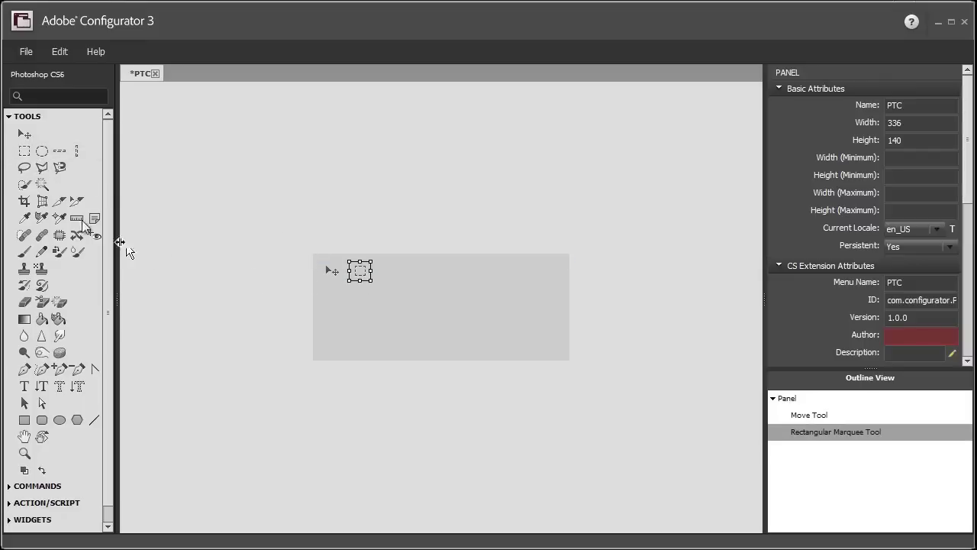
mouse_move(23, 174)
mouse_down()
mouse_move(229, 219)
mouse_move(387, 271)
mouse_up()
drag(51, 167, 409, 267)
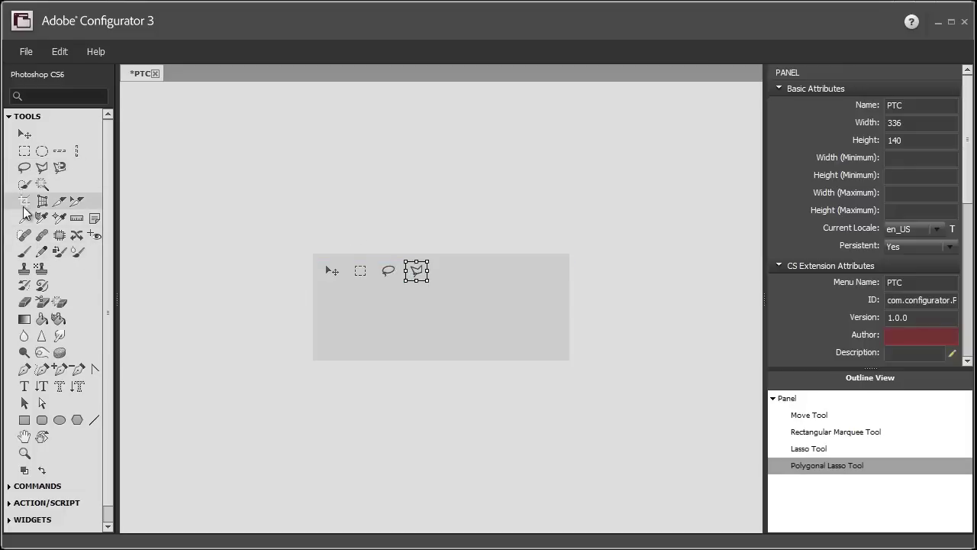
mouse_move(24, 201)
mouse_down()
mouse_move(496, 284)
mouse_move(431, 266)
mouse_up()
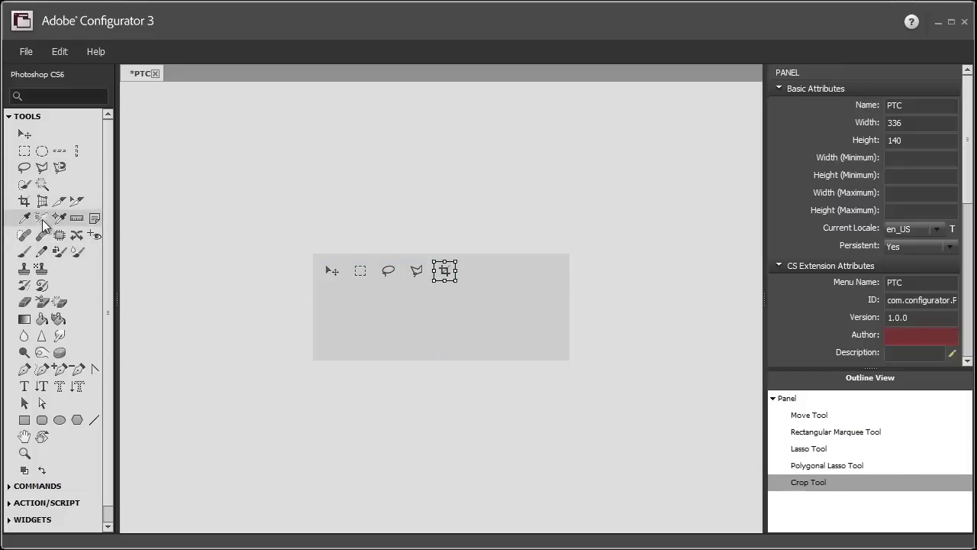
drag(23, 217, 464, 261)
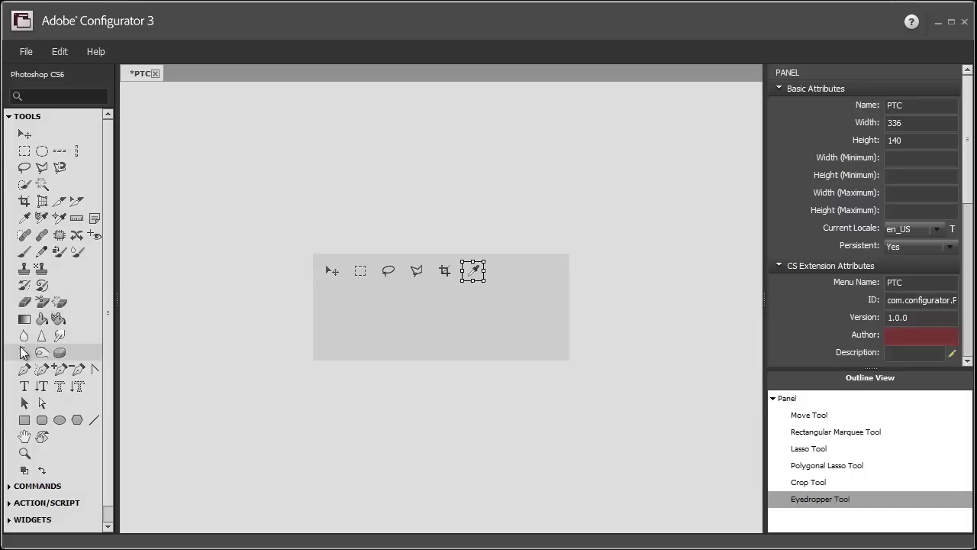
drag(24, 352, 499, 271)
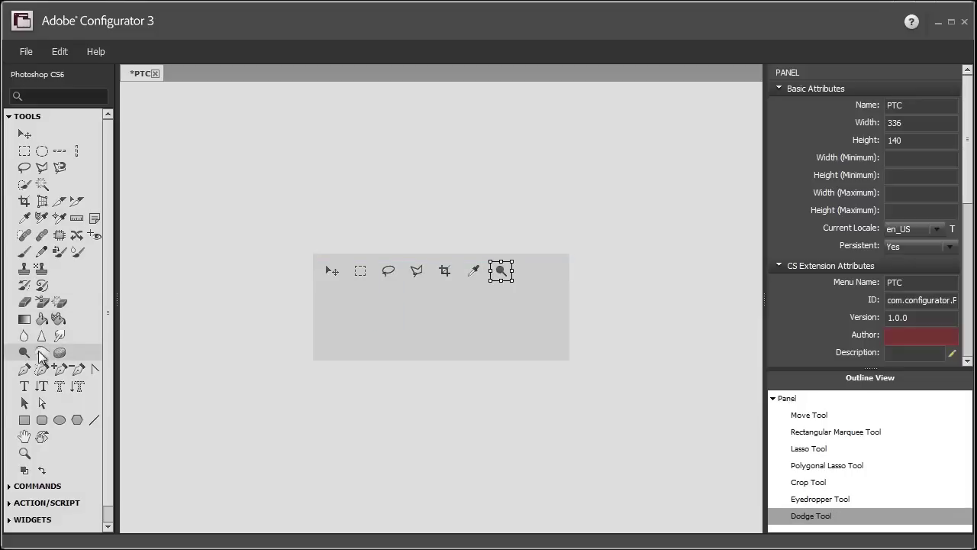
drag(42, 353, 529, 266)
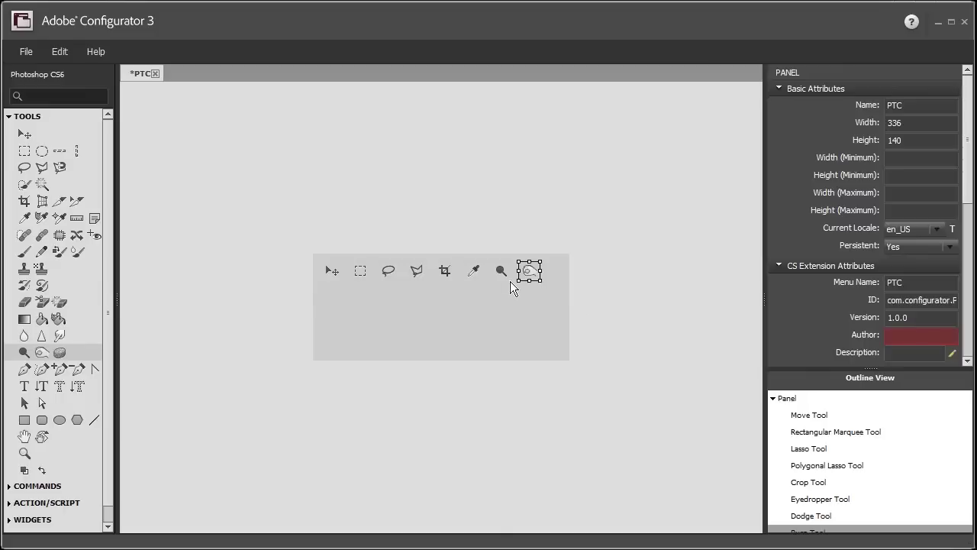
Add Save for Web and Close File-menu command buttons below the tools
click(9, 118)
click(10, 134)
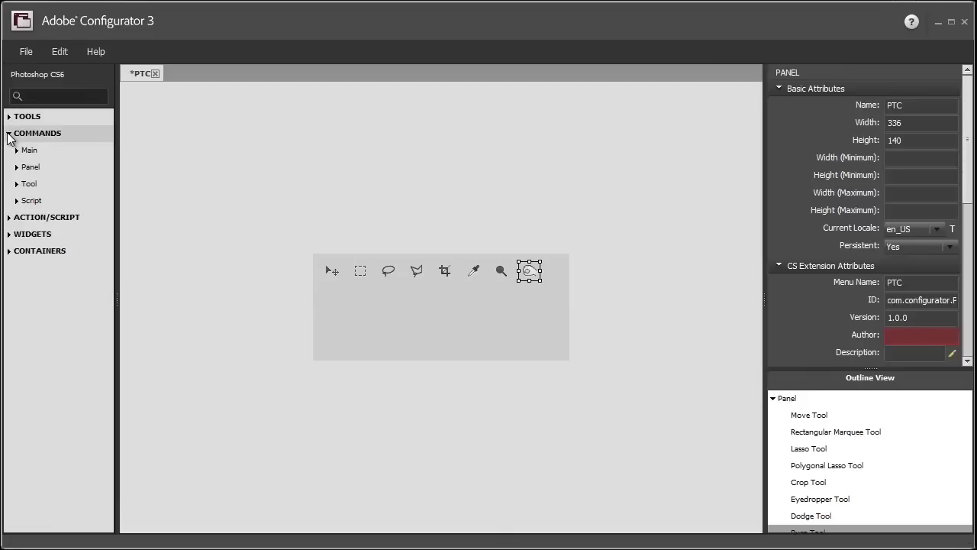
click(16, 152)
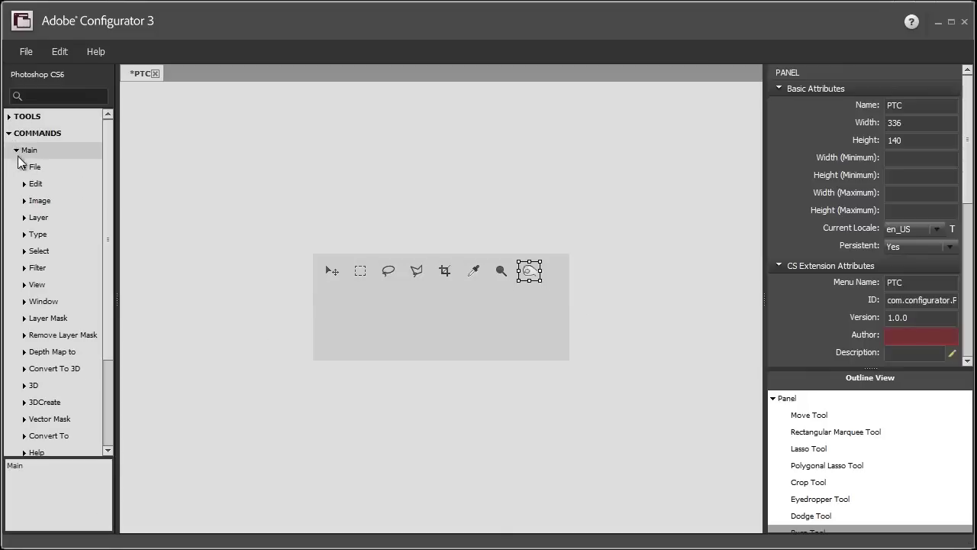
click(23, 167)
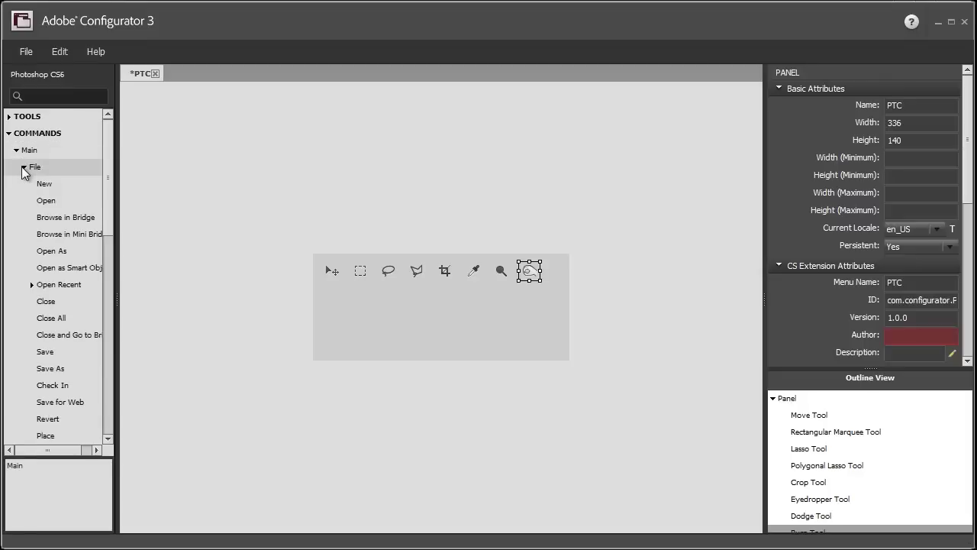
drag(69, 402, 327, 293)
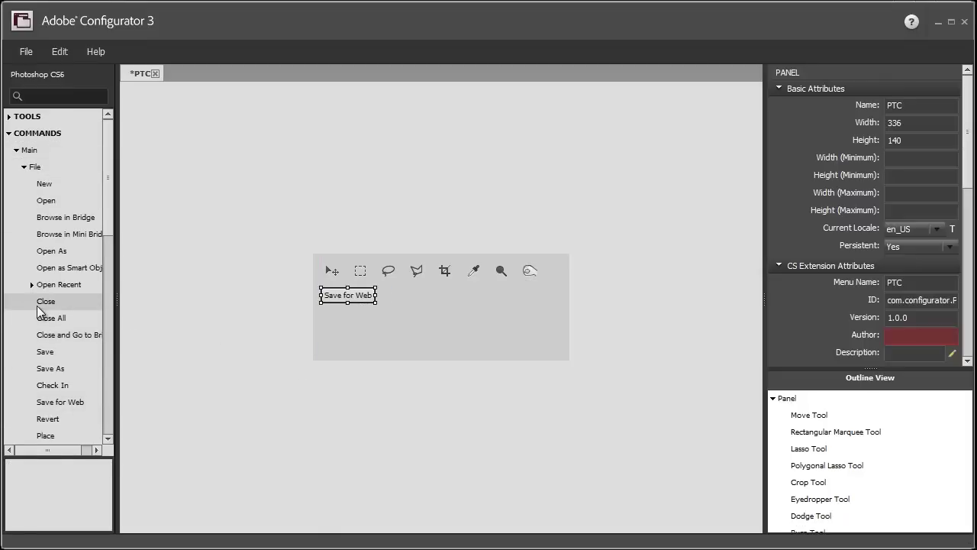
drag(37, 305, 397, 300)
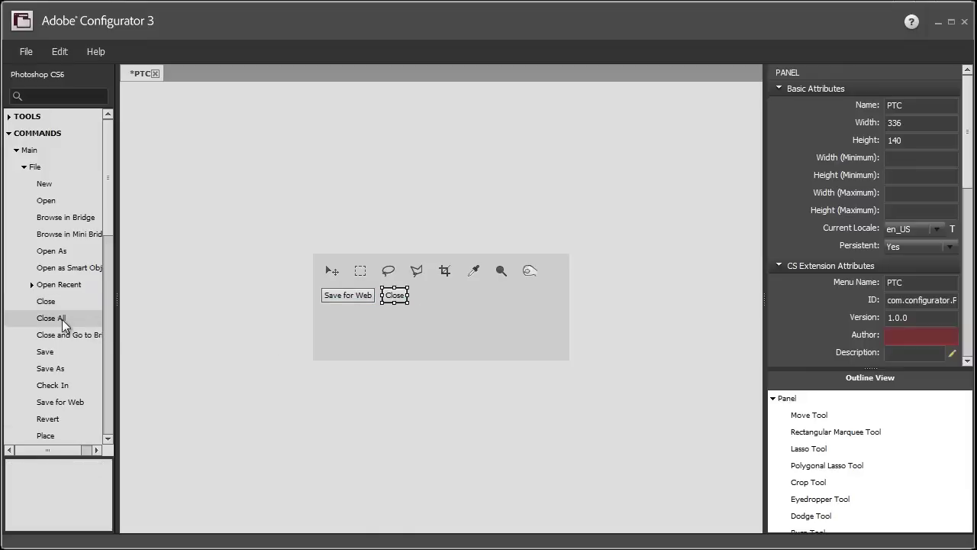
Add Step Backward and Copy Merged command buttons to the second row
scroll(61, 319, down, 5)
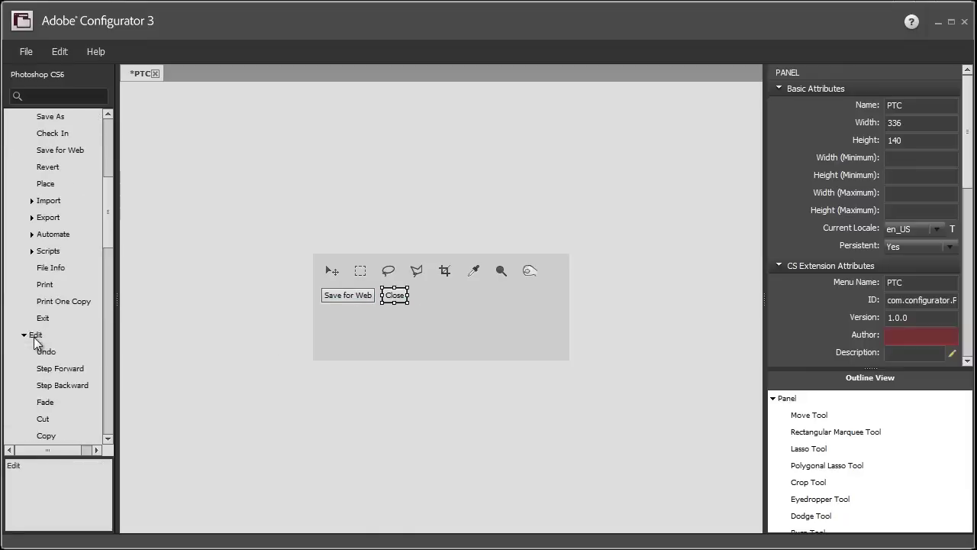
scroll(34, 343, down, 2)
drag(50, 334, 420, 293)
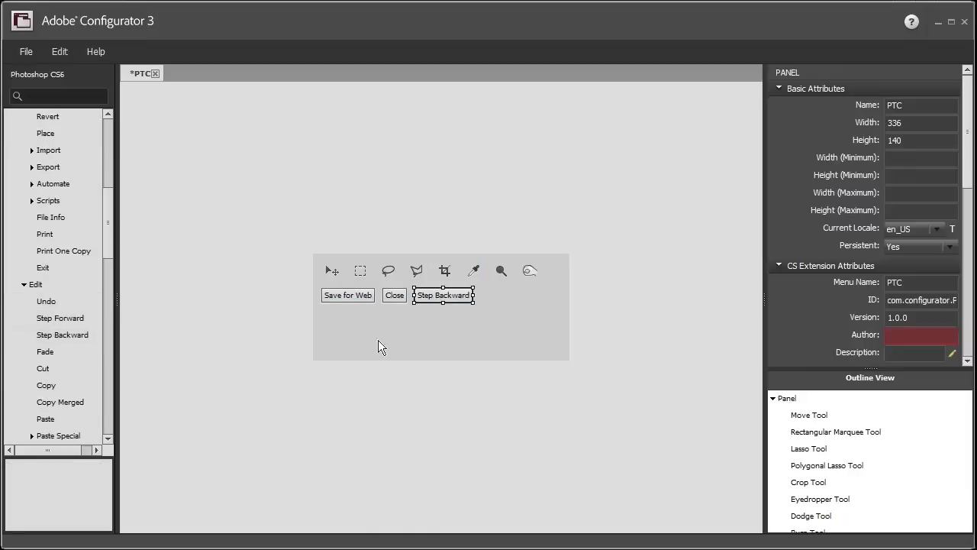
scroll(66, 348, down, 2)
drag(68, 303, 492, 301)
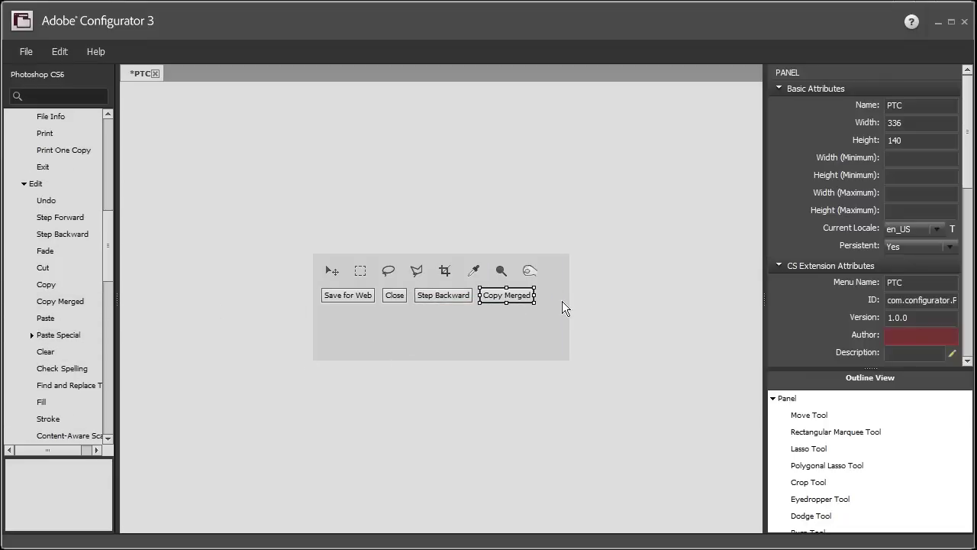
drag(105, 229, 149, 142)
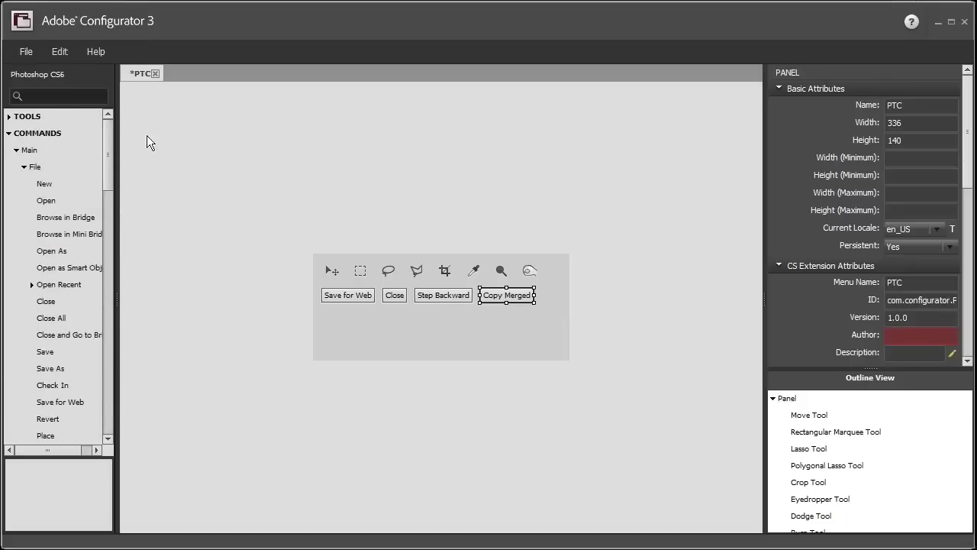
Collapse the COMMANDS, ACTION/SCRIPT and WIDGETS categories and select the whole PTC panel
click(10, 136)
click(9, 151)
click(8, 151)
click(8, 168)
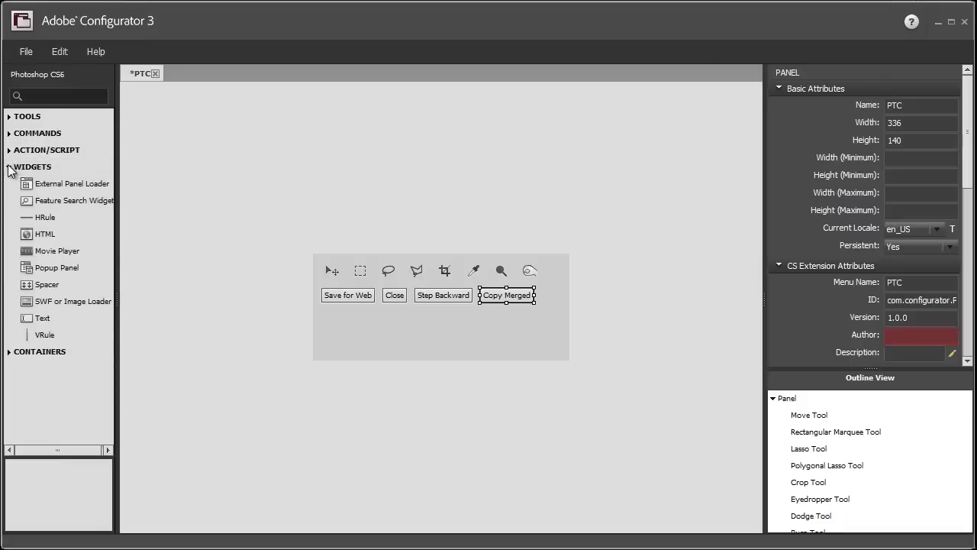
click(10, 169)
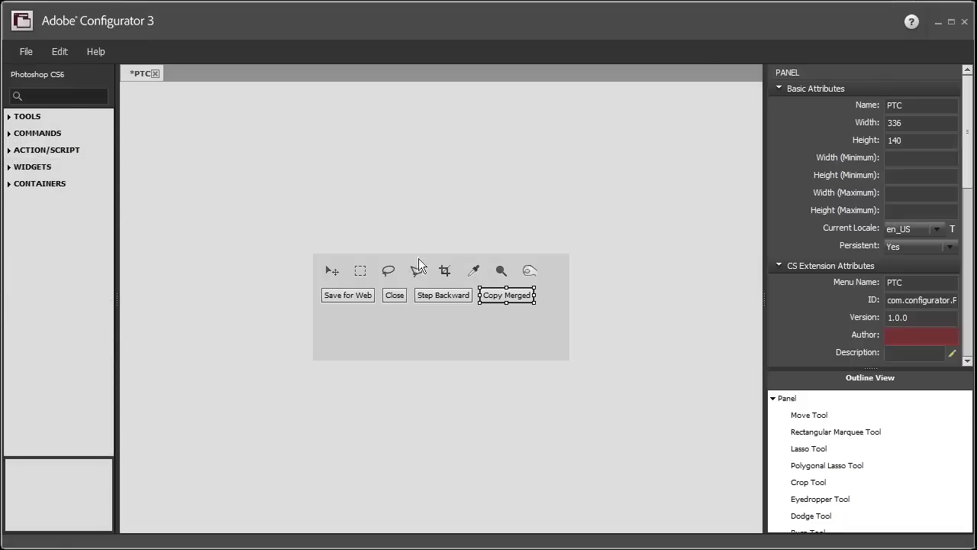
click(433, 349)
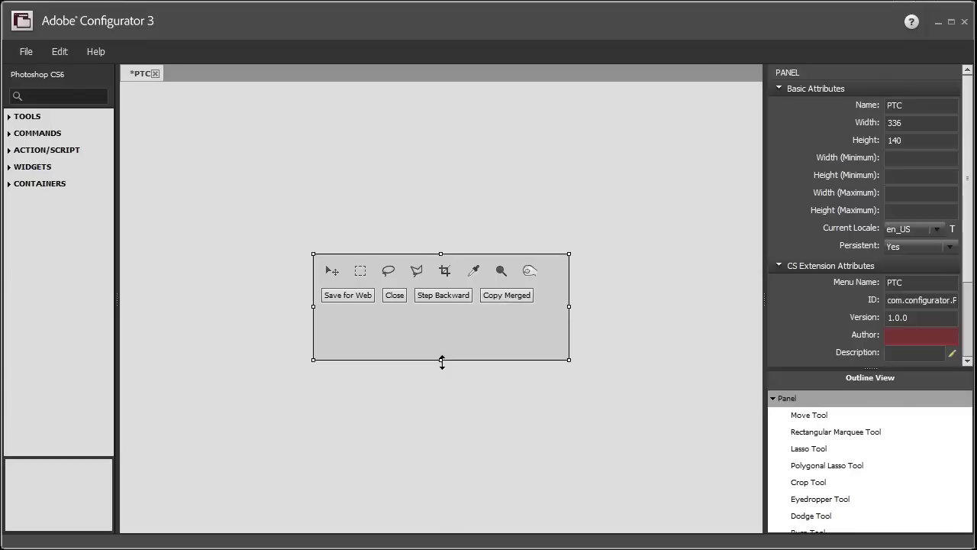
Shrink the PTC panel to 306 × 80 so it fits its icons and buttons
drag(441, 361, 442, 336)
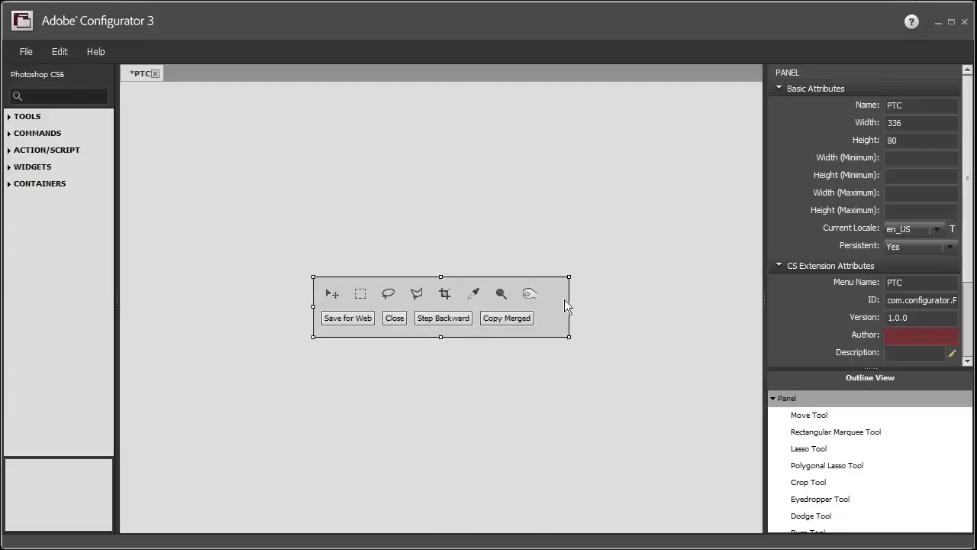
mouse_move(568, 306)
mouse_down()
mouse_move(551, 306)
mouse_move(558, 311)
mouse_up()
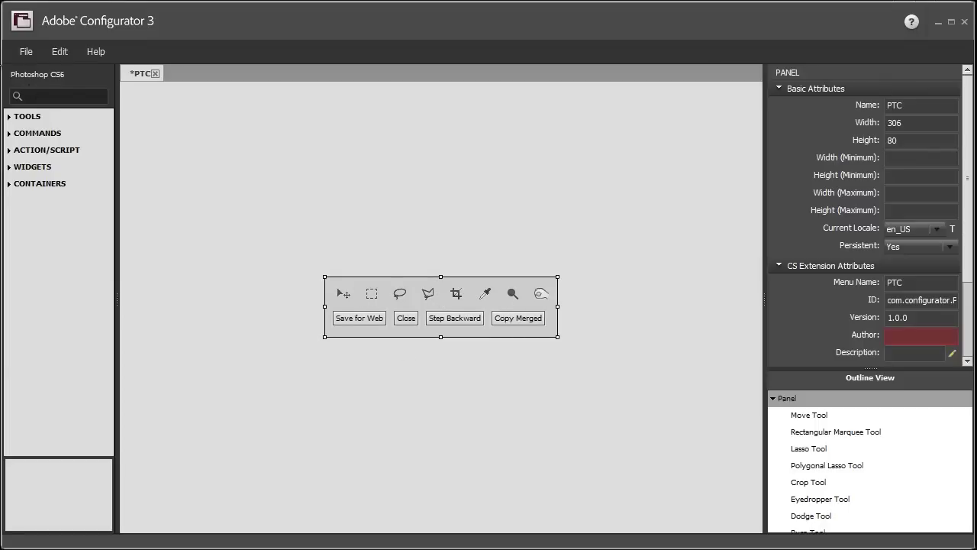
click(27, 55)
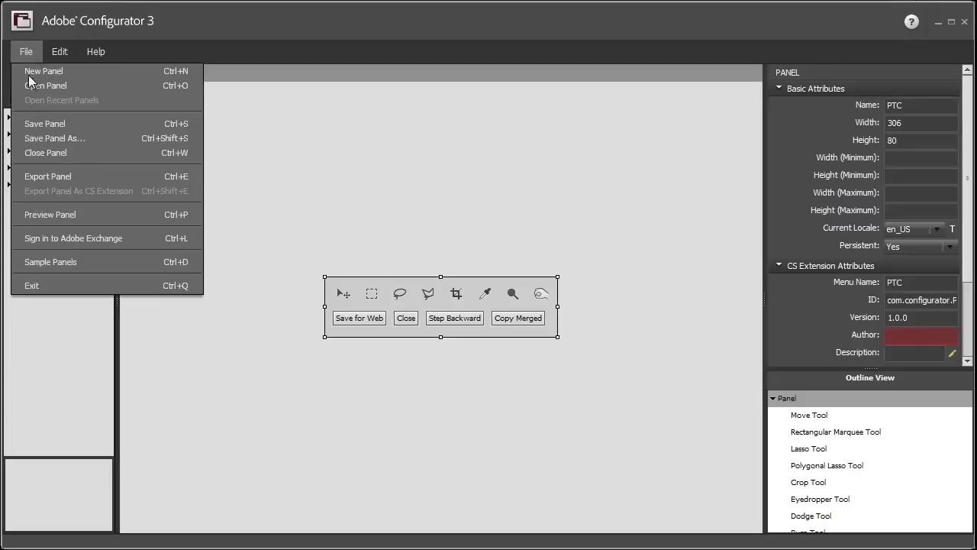
Export the PTC panel to Adobe Photoshop CS6 (64 Bit)\Plug-ins\Panels
click(58, 172)
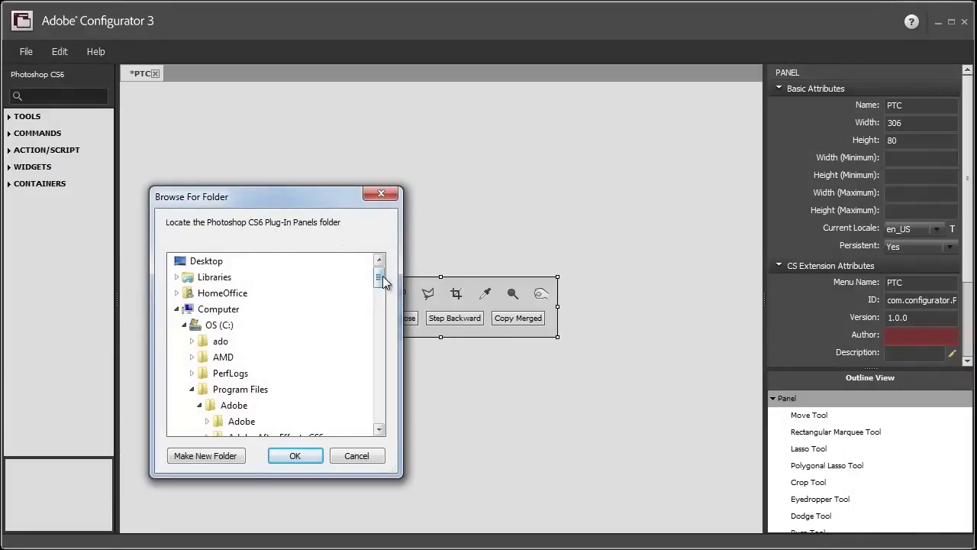
scroll(382, 282, down, 2)
click(235, 348)
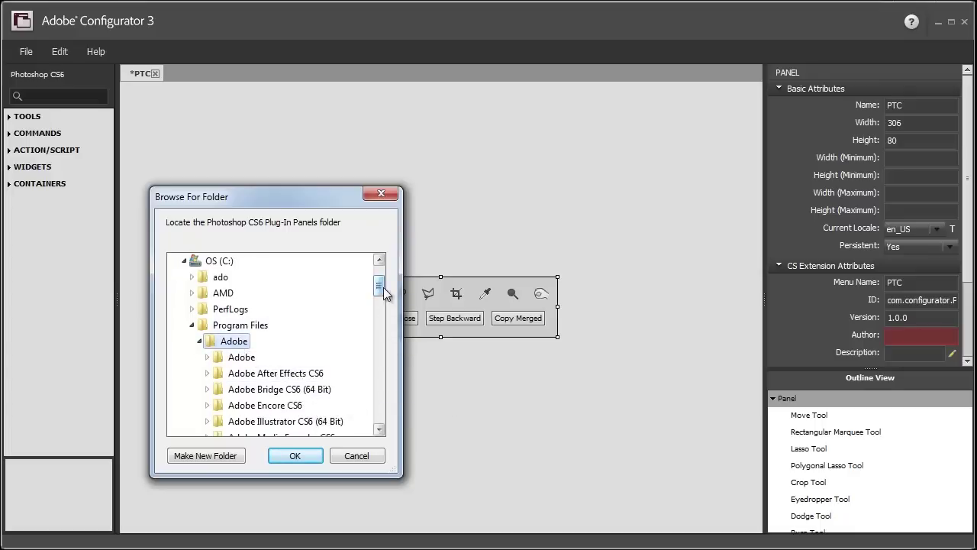
drag(382, 296, 382, 305)
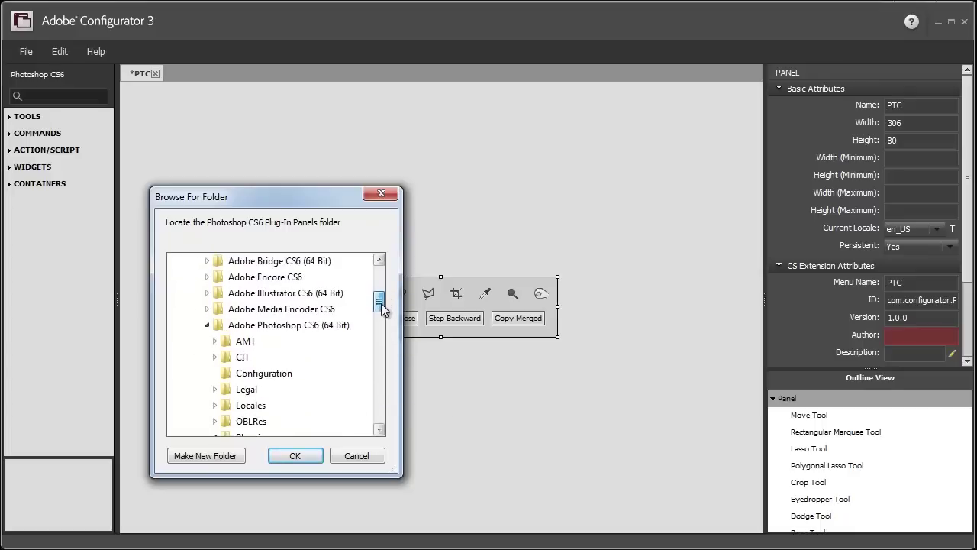
click(303, 331)
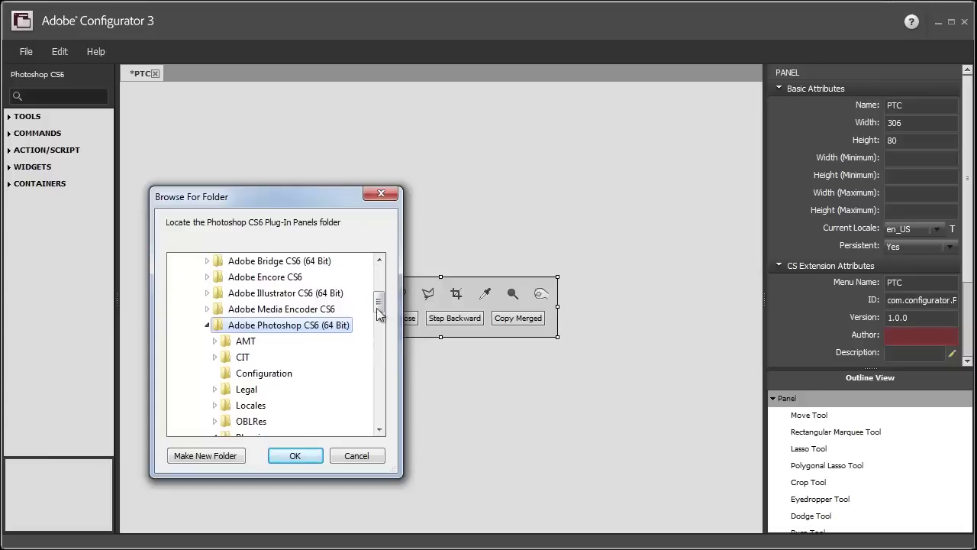
drag(379, 304, 380, 317)
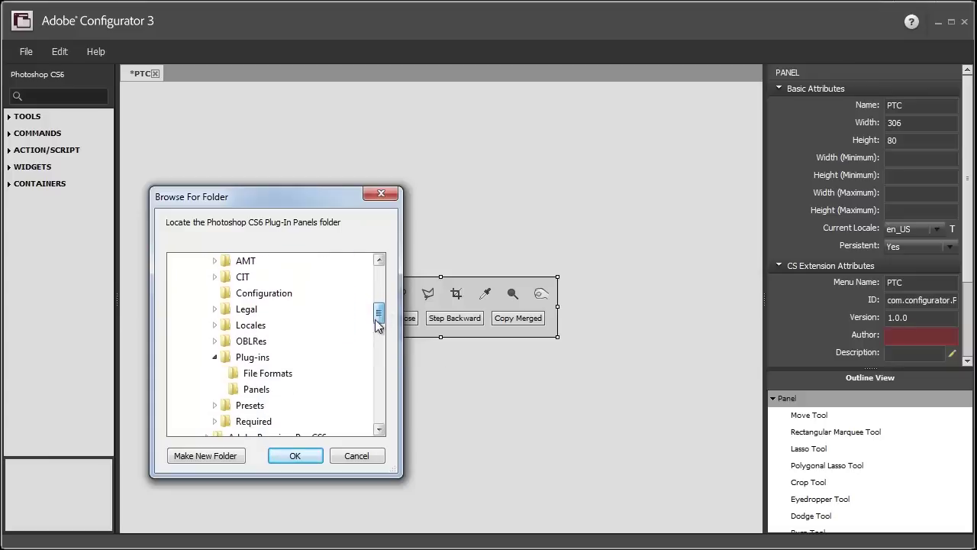
click(252, 356)
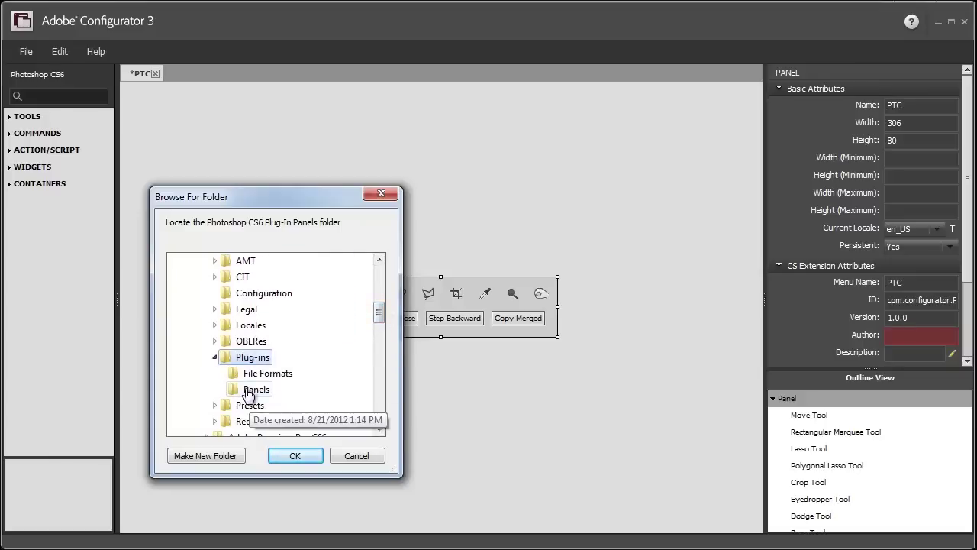
click(252, 390)
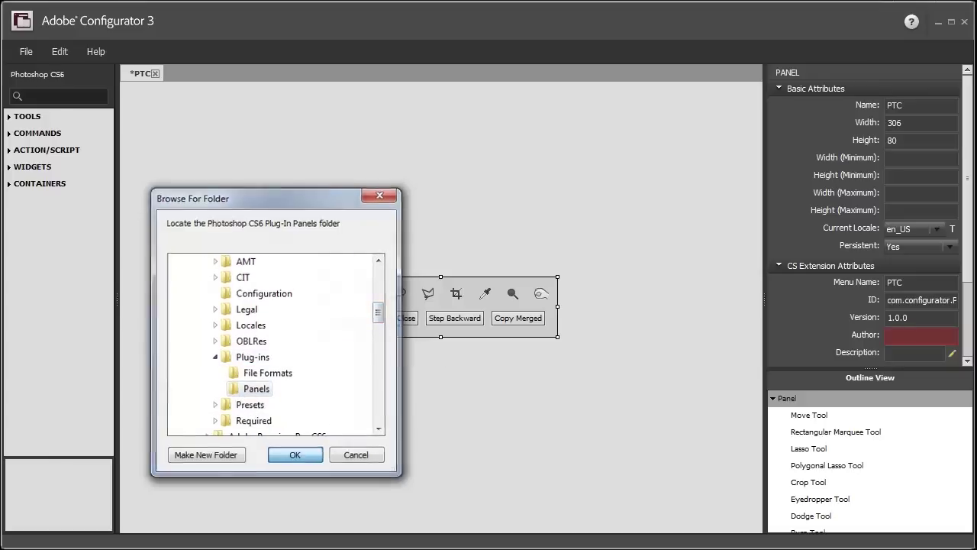
click(295, 454)
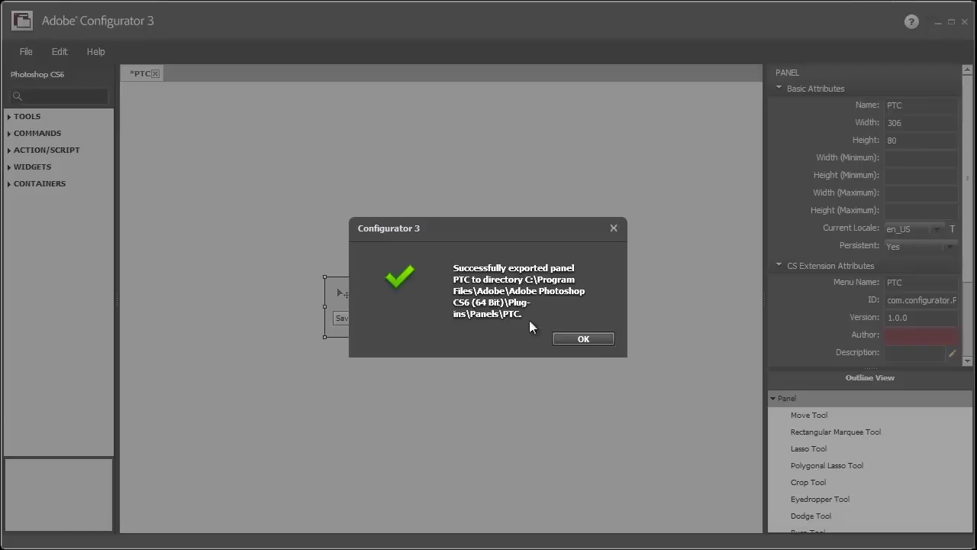
Dismiss the export success message and minimize Configurator and the browser to reveal Photoshop
click(584, 341)
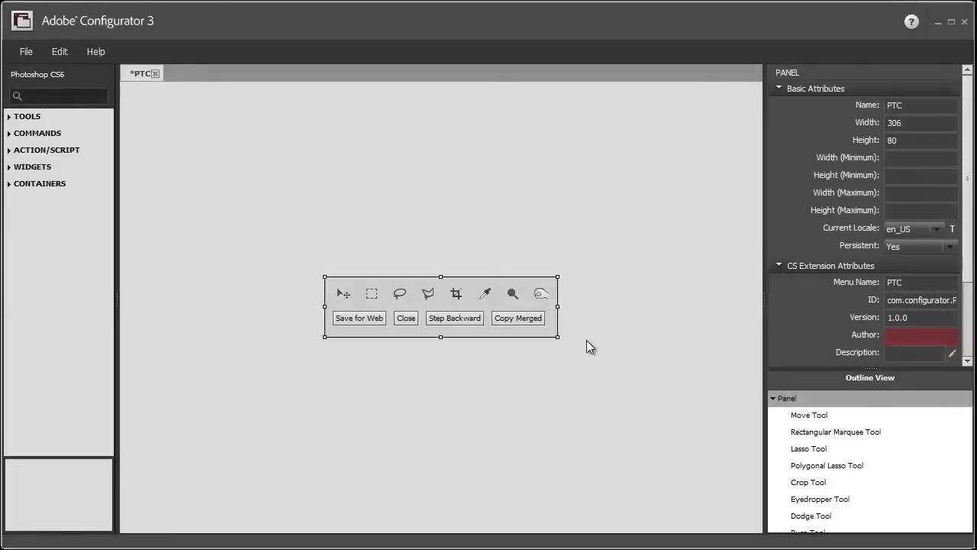
click(937, 23)
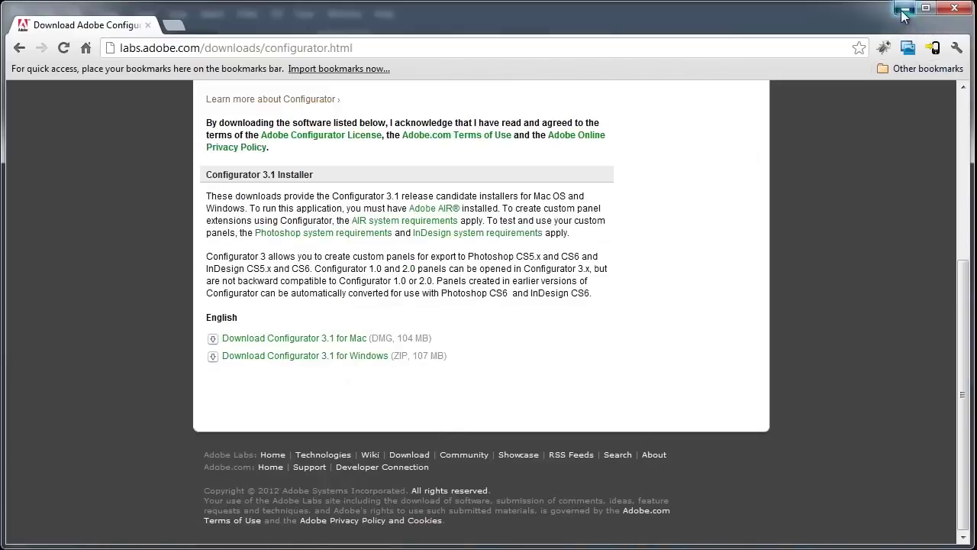
click(904, 9)
click(46, 13)
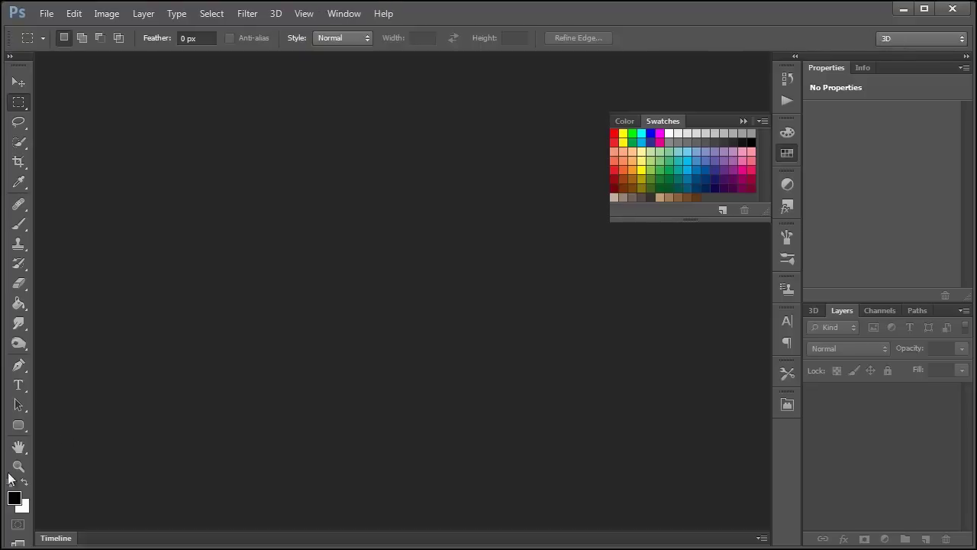
Open the PTC panel via Window > Extensions > PTC in Photoshop CS6
click(324, 17)
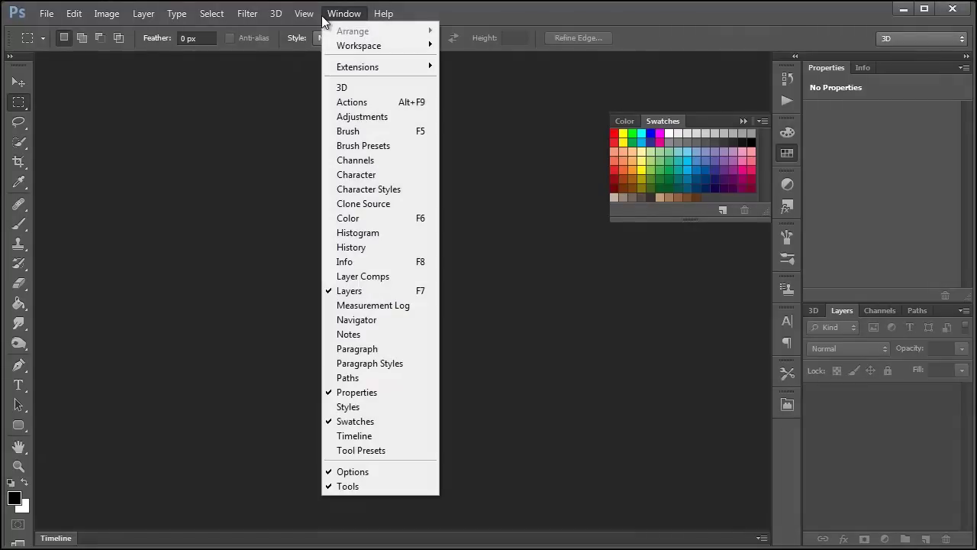
mouse_move(384, 67)
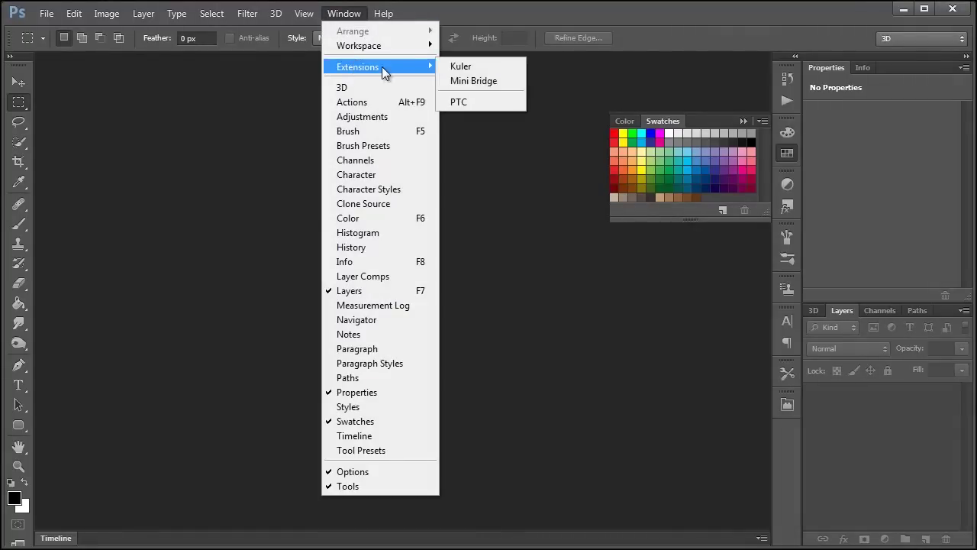
click(466, 101)
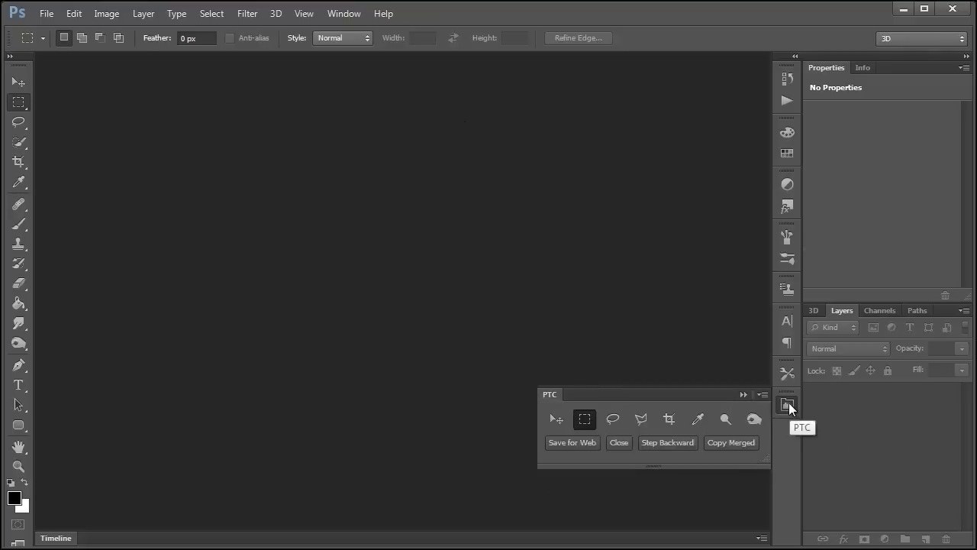
Try the PTC panel's Move, Marquee, Lasso and Polygonal Lasso tools, ending on Crop
click(554, 422)
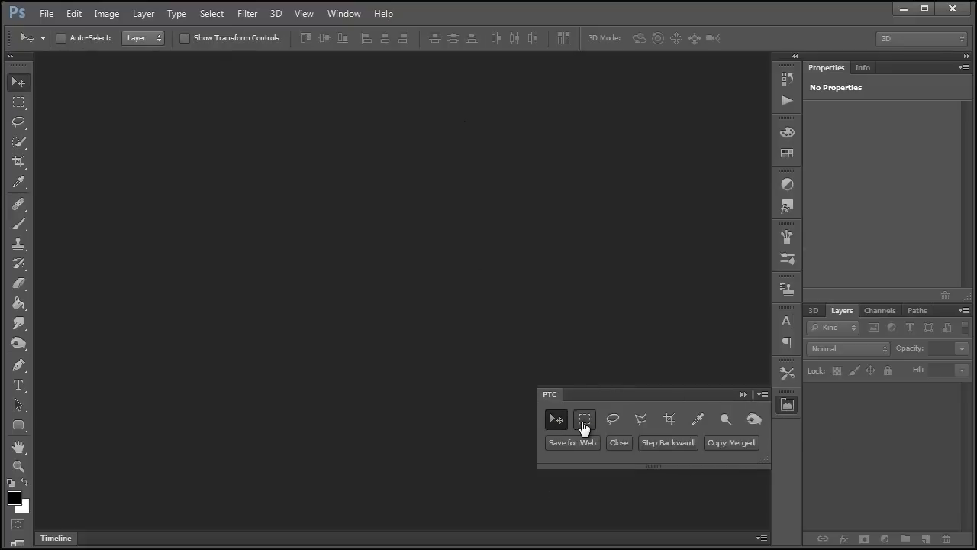
click(584, 422)
click(612, 421)
click(641, 422)
click(670, 420)
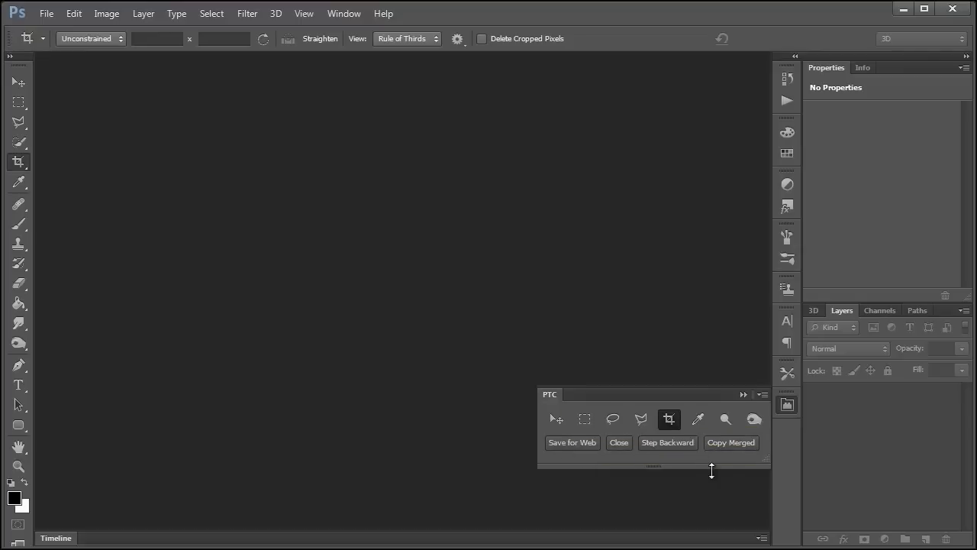
Make the PTC panel taller and wider, and float it near the workspace's upper left
mouse_move(755, 465)
mouse_down()
mouse_move(755, 516)
mouse_move(755, 479)
mouse_up()
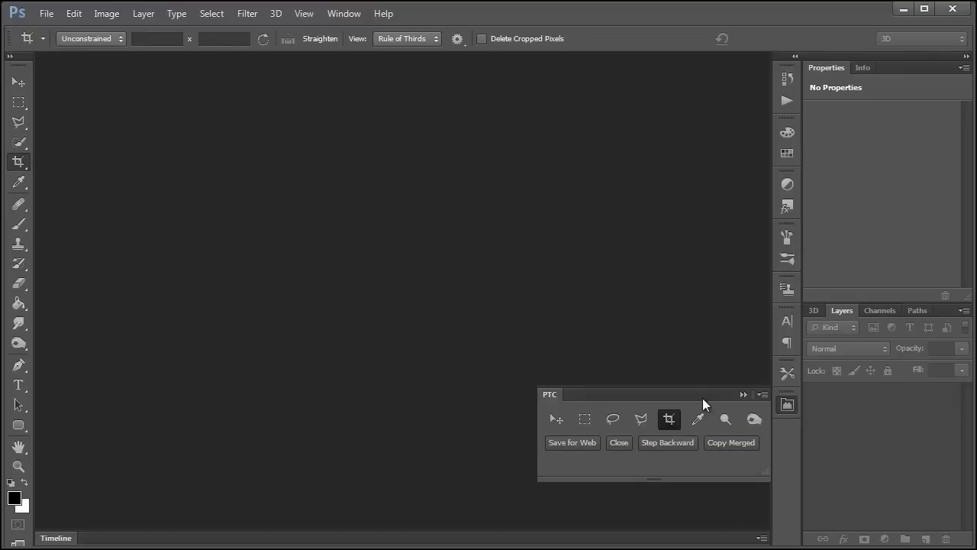
drag(703, 397, 397, 159)
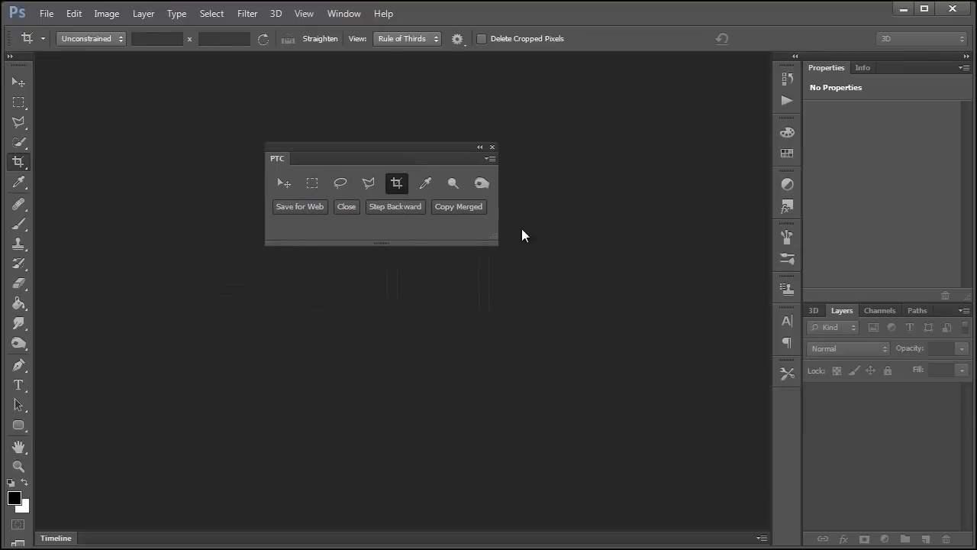
drag(498, 241, 528, 304)
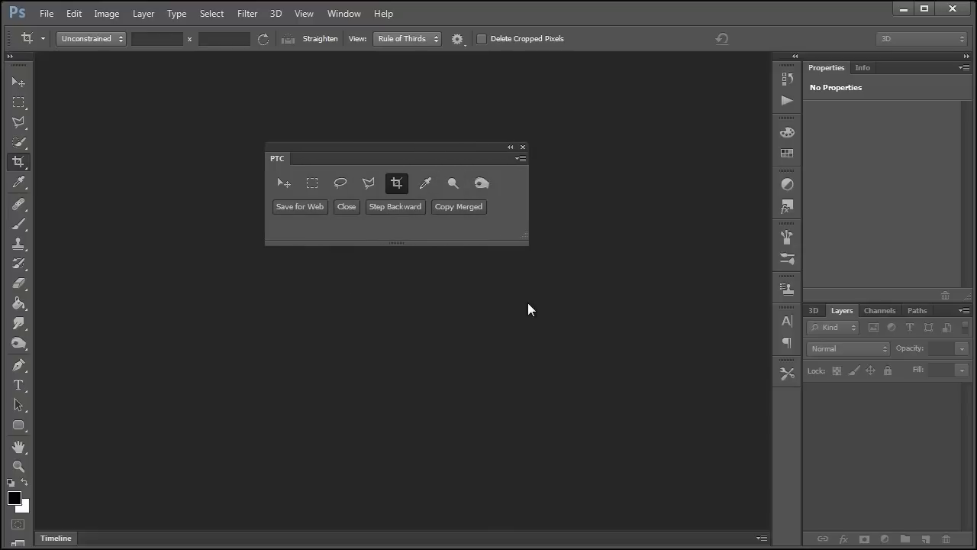